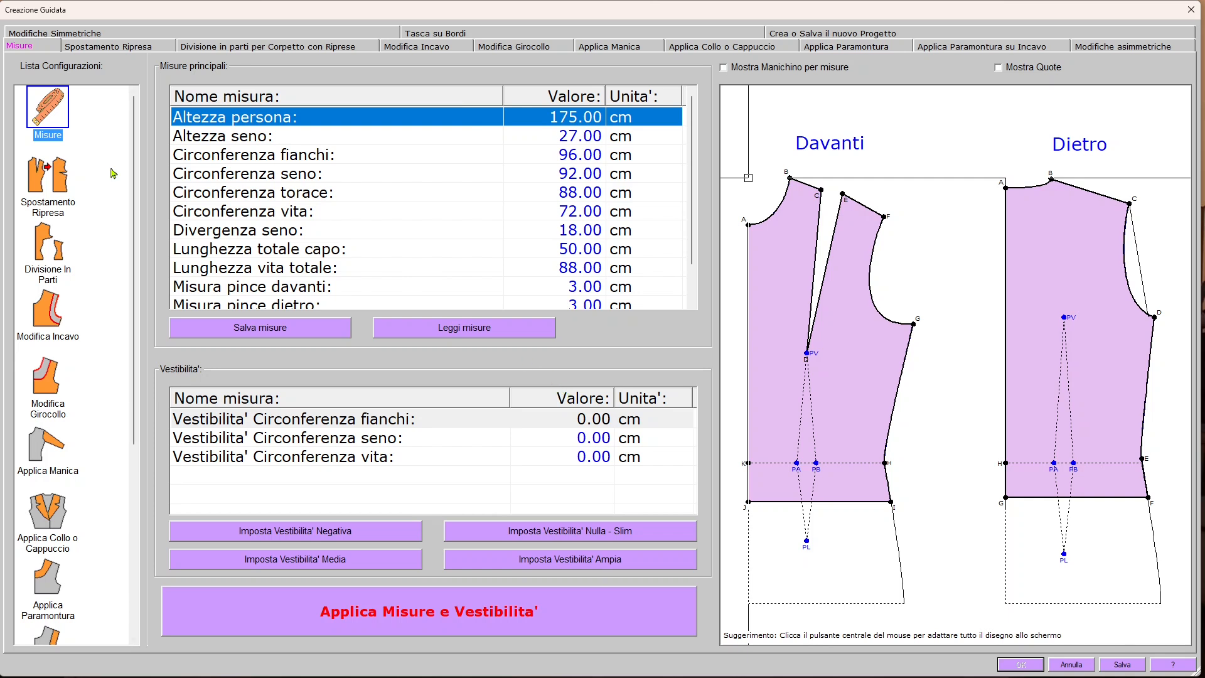
Step: Apply a facing of type Paramontura su Incavo to the armholes of the front and back bodice pieces
{"action": "scroll", "coordinate": [116, 317], "scroll_direction": "down", "scroll_amount": 3}
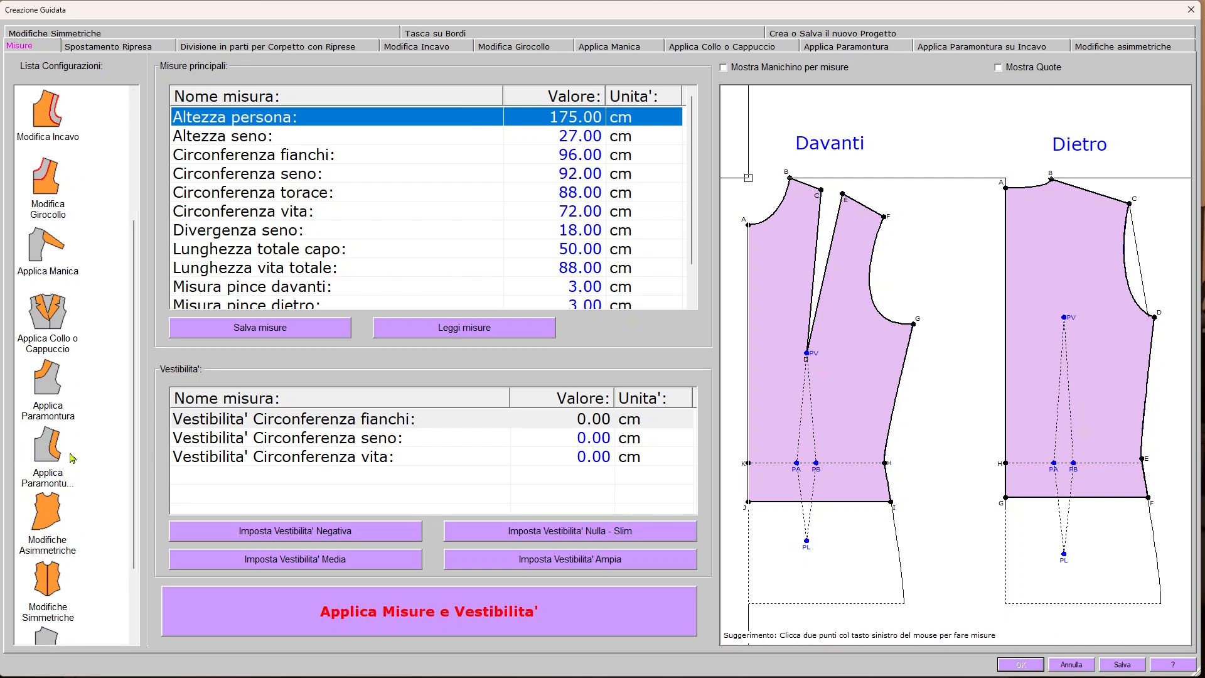
{"action": "left_click", "coordinate": [56, 450]}
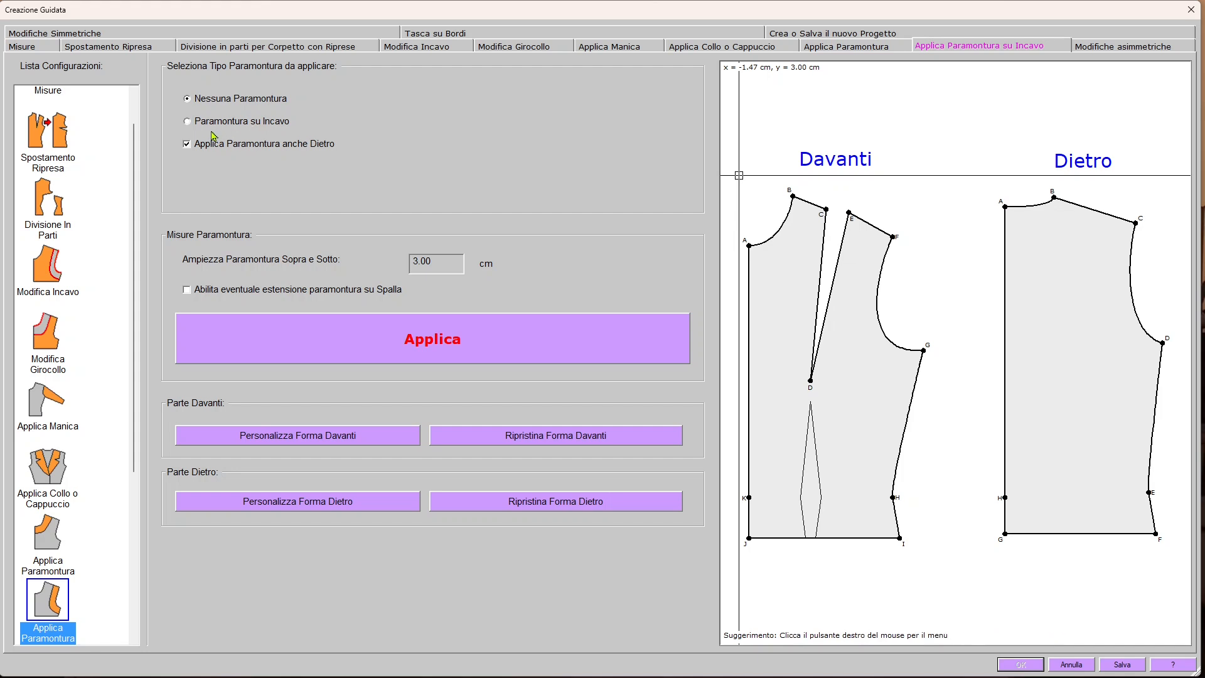
{"action": "left_click", "coordinate": [192, 124]}
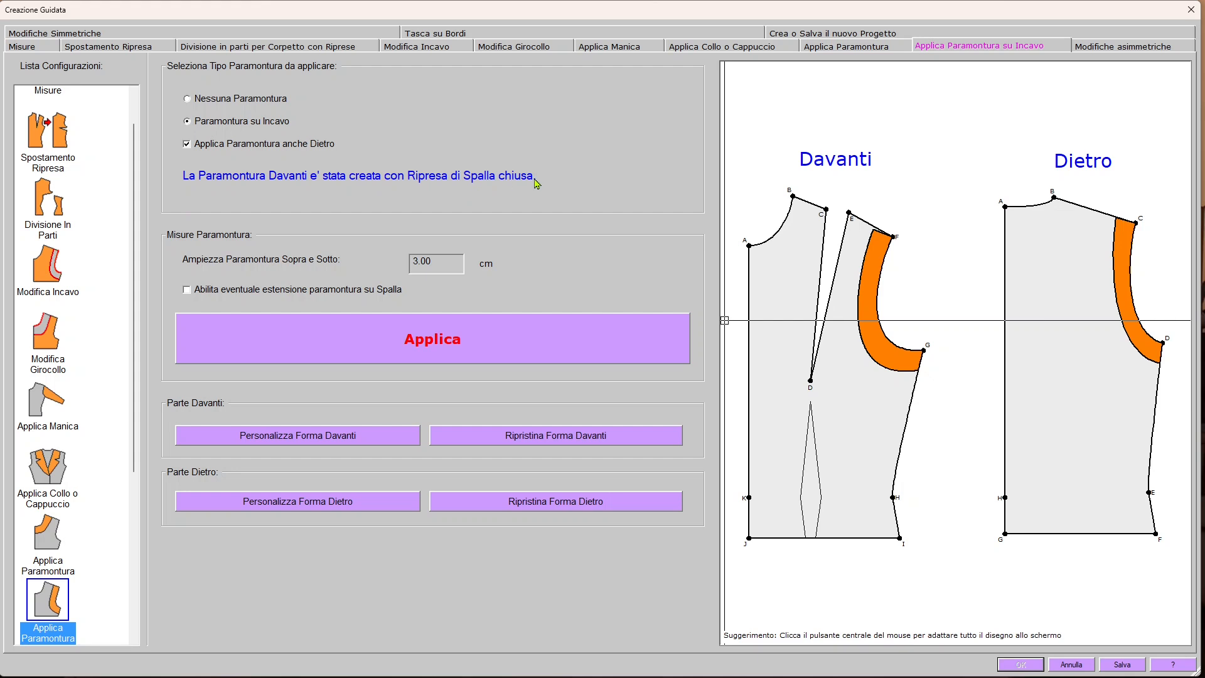
Step: Examine the front armhole facing around shoulder points E and F, and compare it with the back facing
{"action": "scroll", "coordinate": [785, 378], "scroll_direction": "up", "scroll_amount": 4}
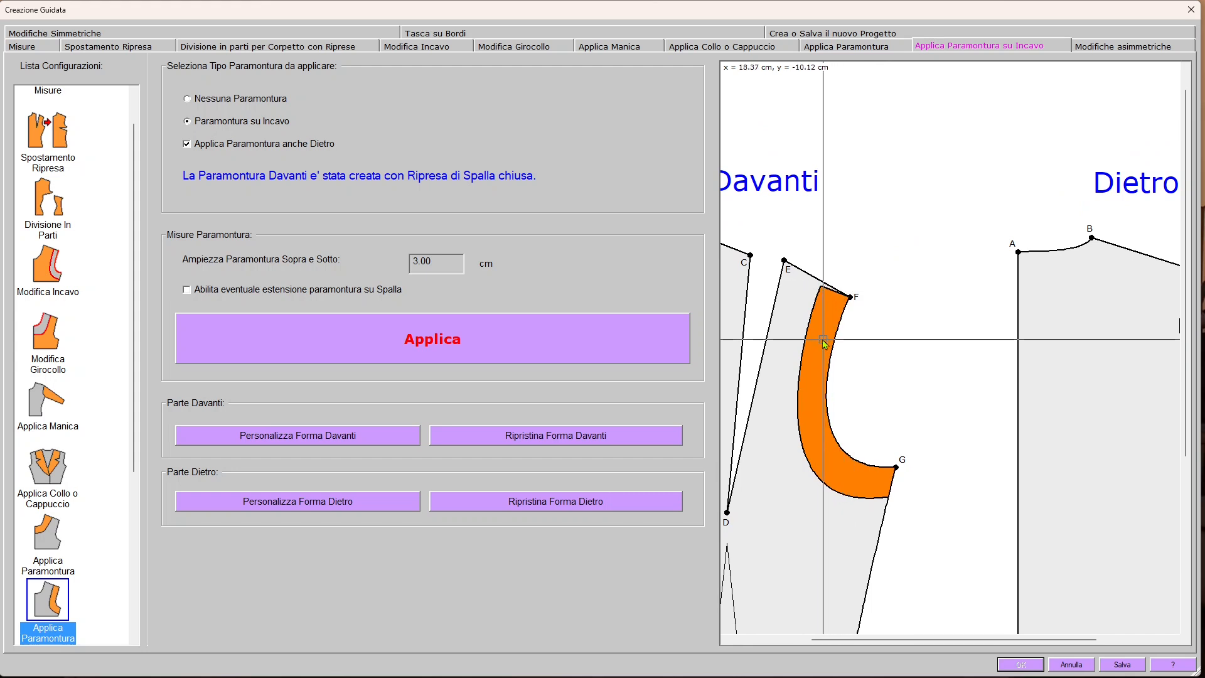
{"action": "middle_click_drag", "start_coordinate": [908, 340], "coordinate": [865, 339]}
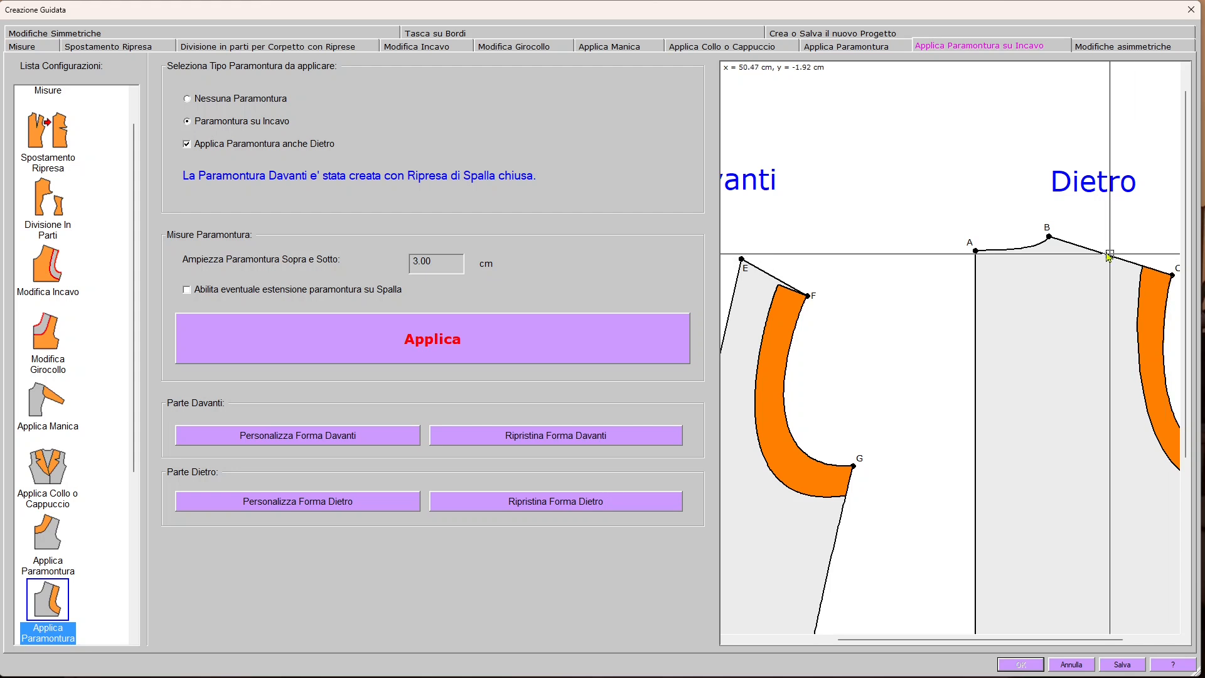
{"action": "middle_click_drag", "start_coordinate": [853, 355], "coordinate": [918, 341]}
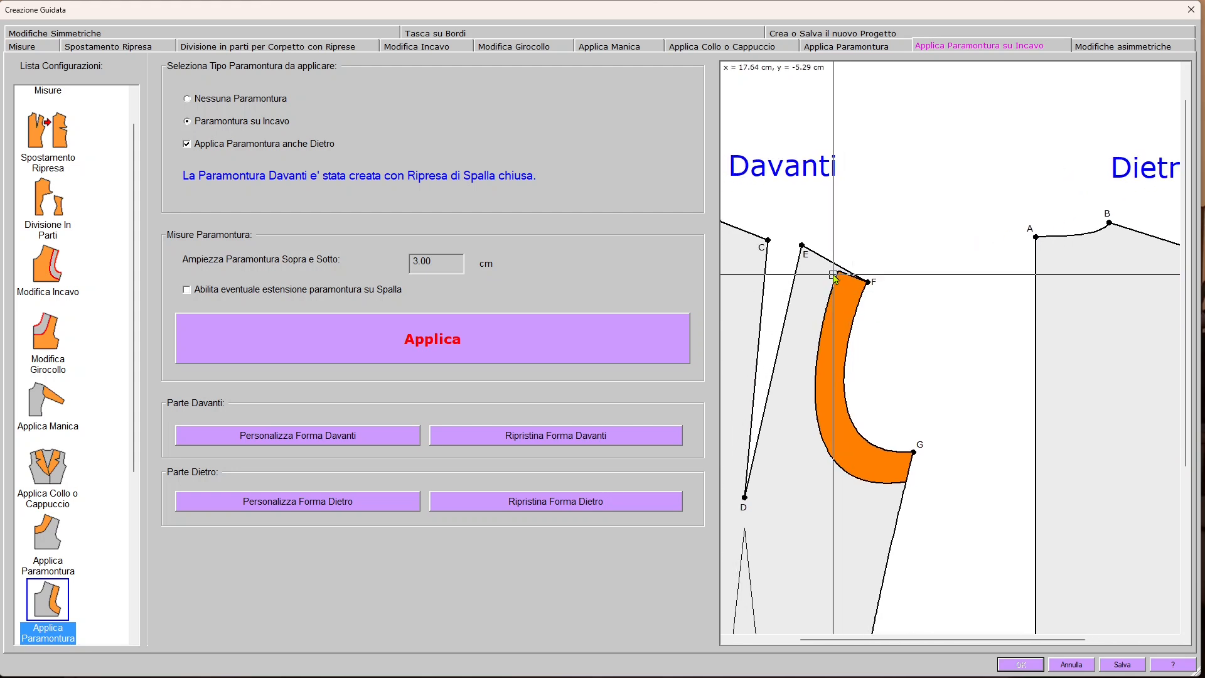
{"action": "middle_click_drag", "start_coordinate": [912, 296], "coordinate": [1010, 303]}
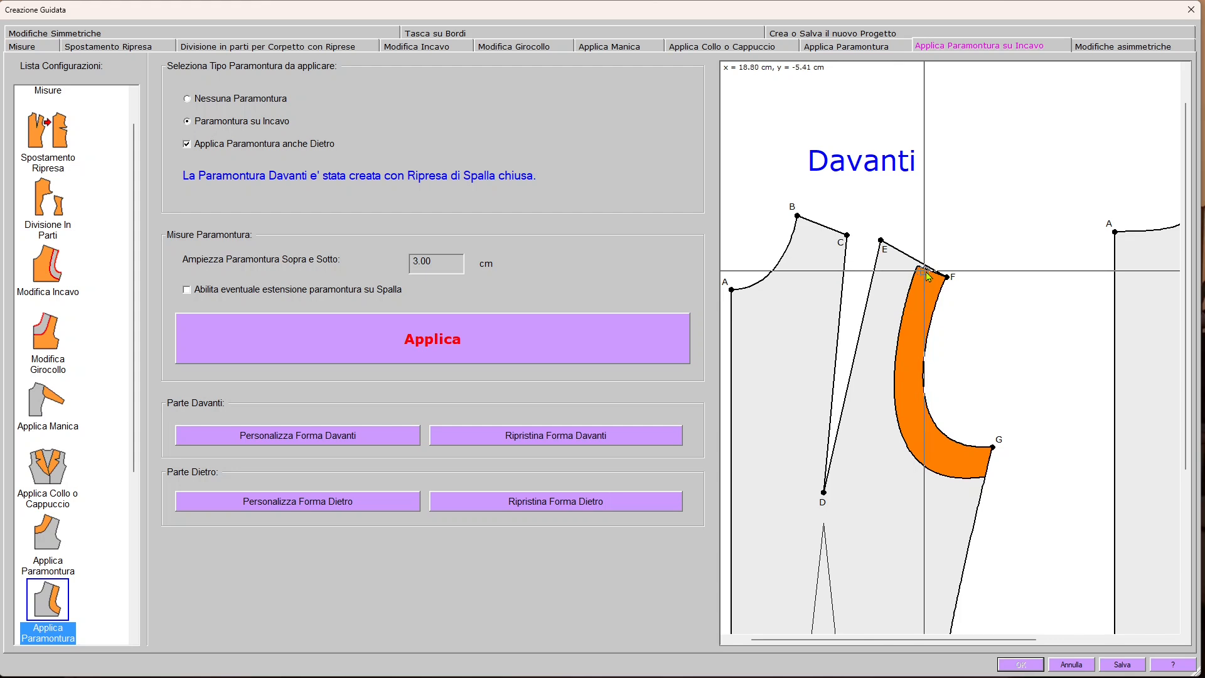
{"action": "scroll", "coordinate": [927, 264], "scroll_direction": "up", "scroll_amount": 2}
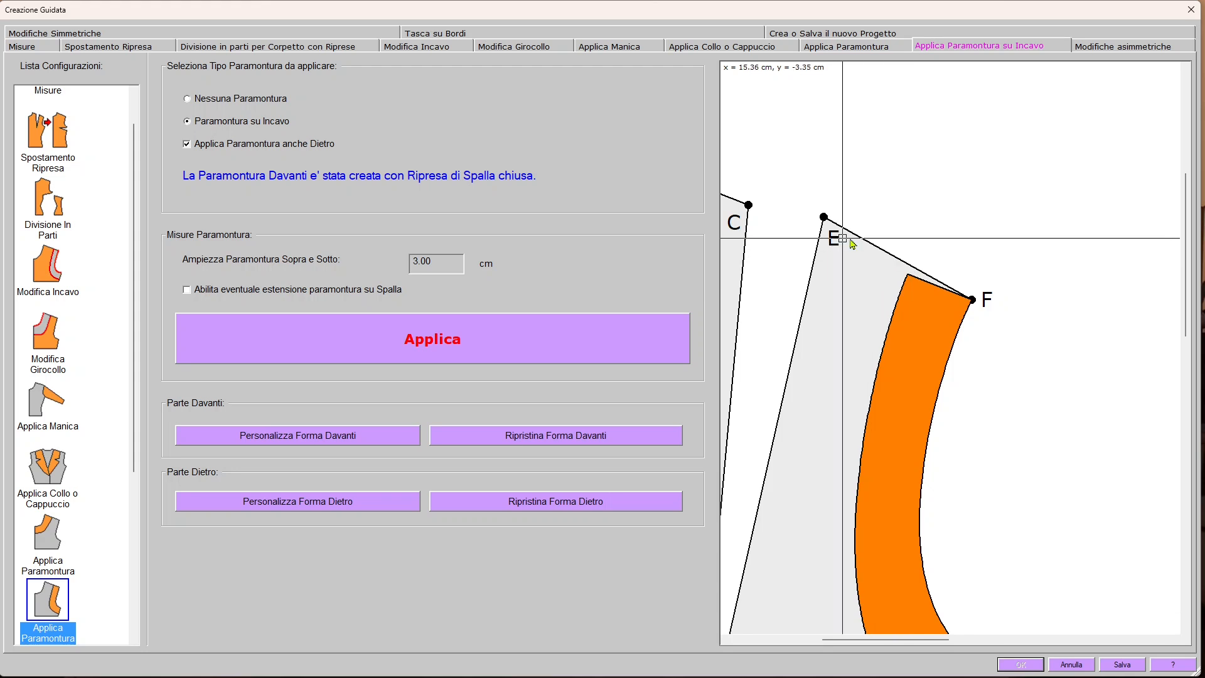
{"action": "scroll", "coordinate": [905, 262], "scroll_direction": "down", "scroll_amount": 2}
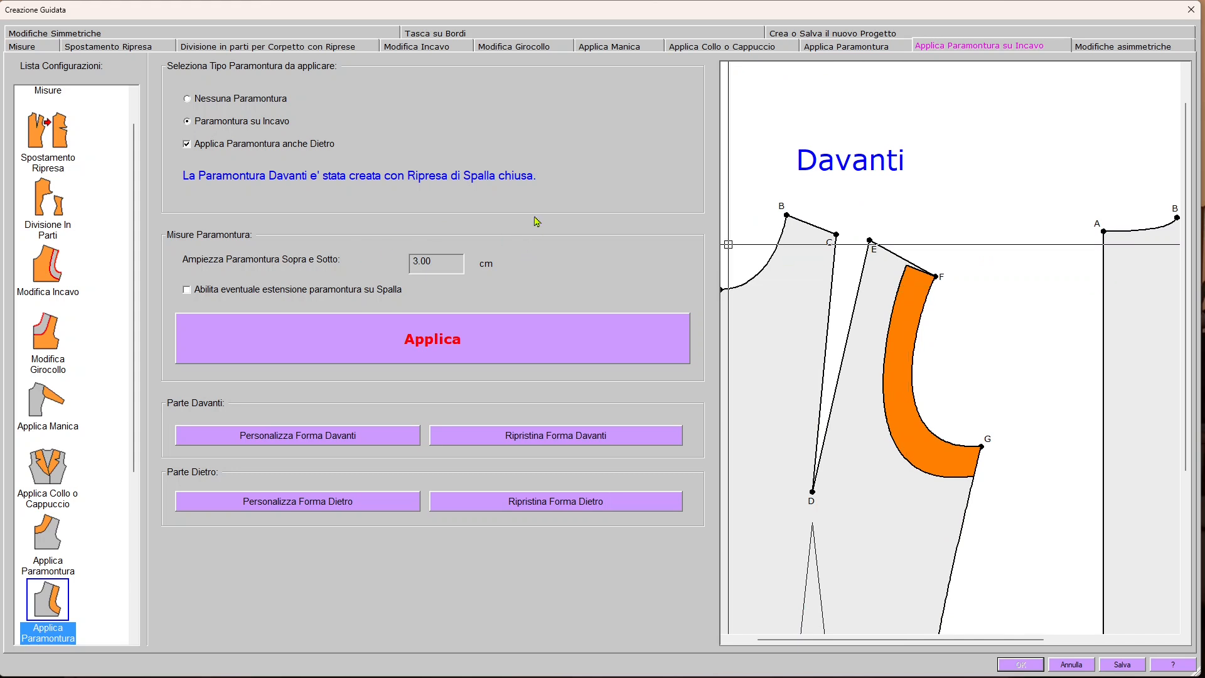
{"action": "scroll", "coordinate": [909, 315], "scroll_direction": "down", "scroll_amount": 2}
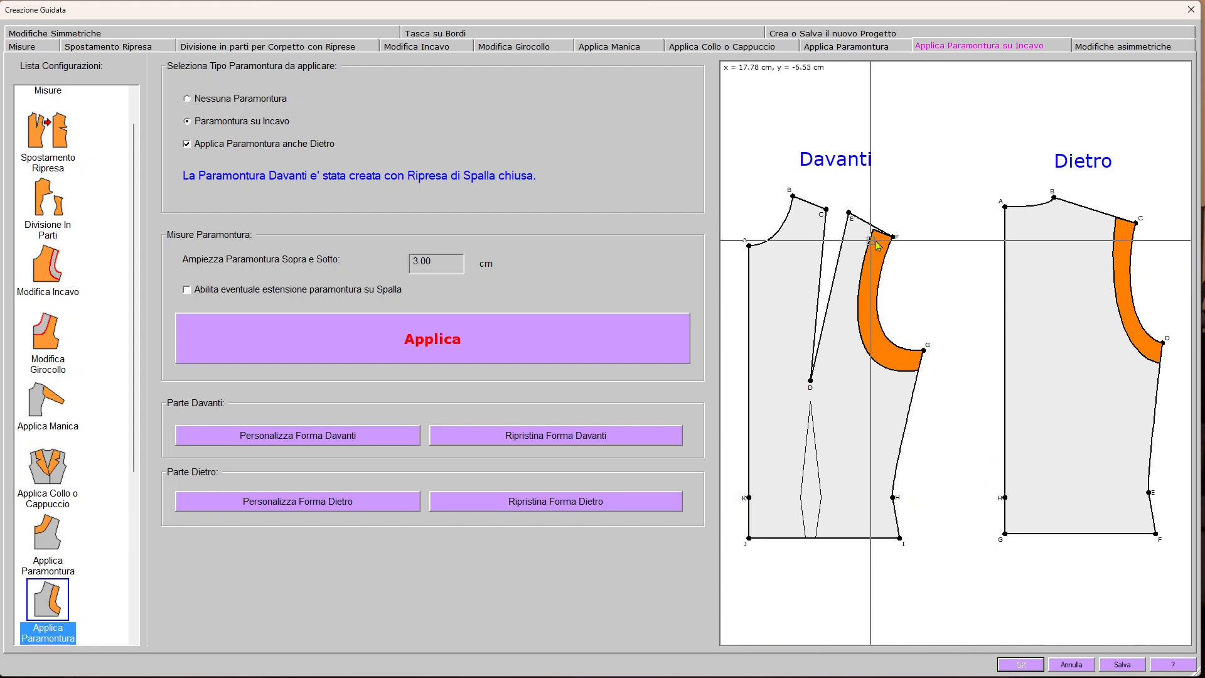
{"action": "scroll", "coordinate": [873, 230], "scroll_direction": "up", "scroll_amount": 3}
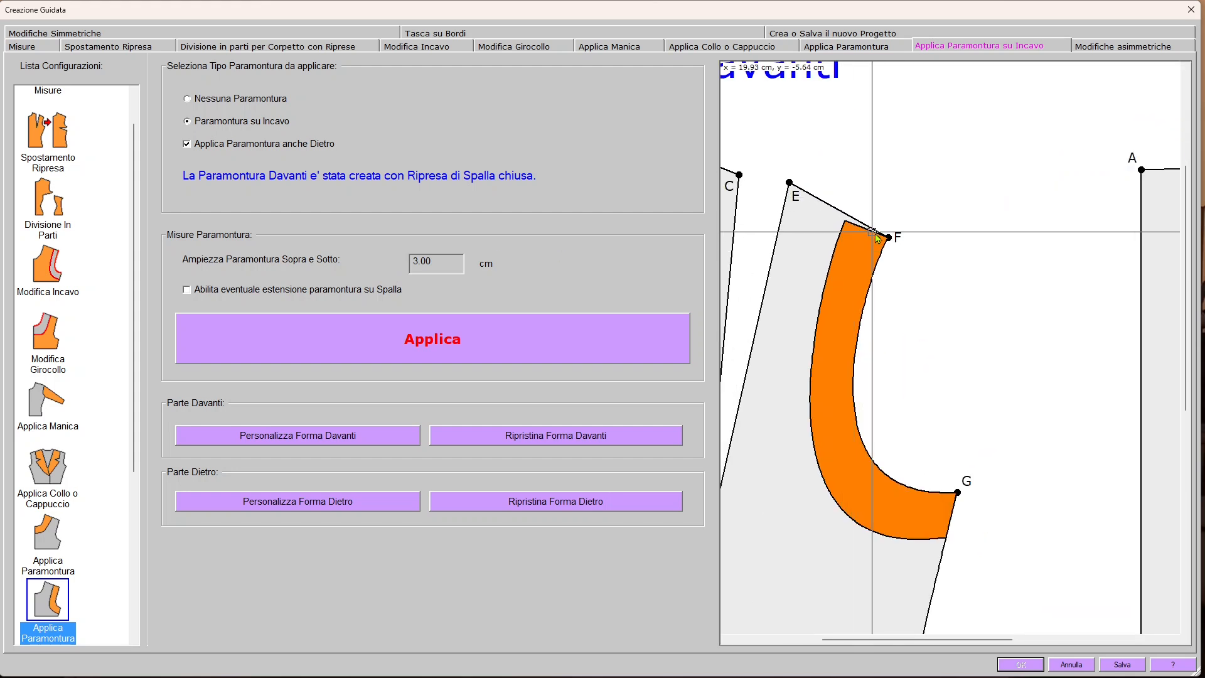
{"action": "scroll", "coordinate": [1025, 447], "scroll_direction": "down", "scroll_amount": 3}
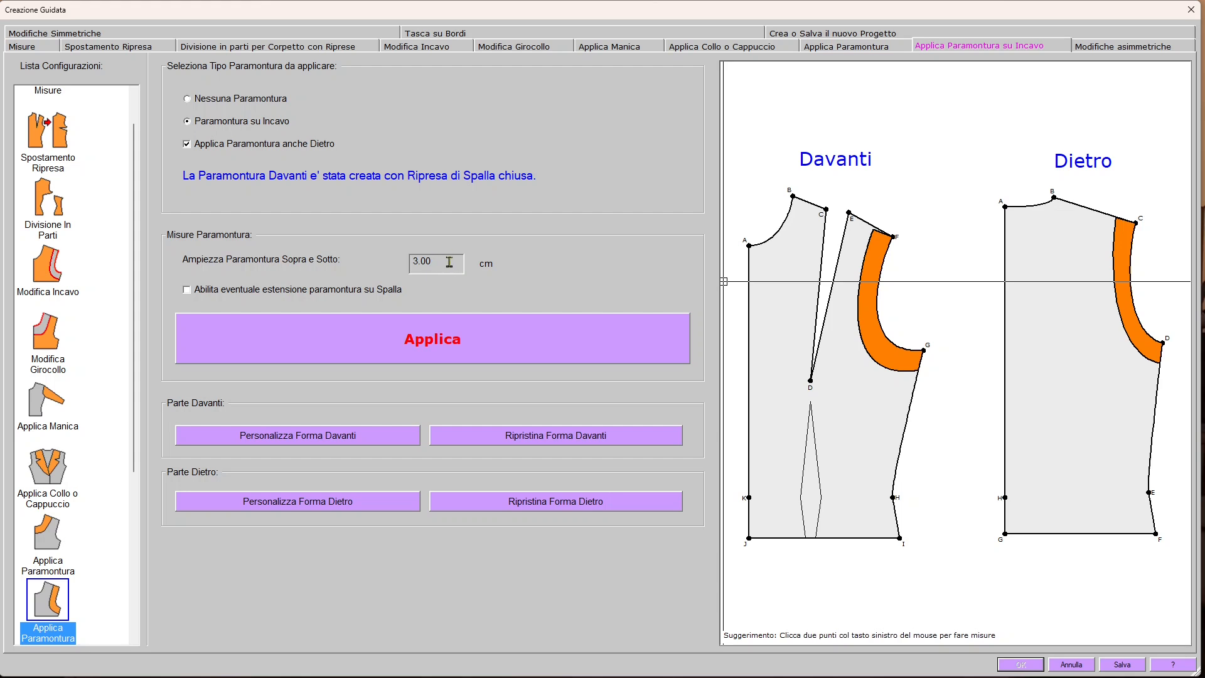
Step: Try to apply an armhole facing width of 1 cm
{"action": "left_click_drag", "start_coordinate": [452, 263], "coordinate": [405, 260]}
{"action": "type", "text": "1"}
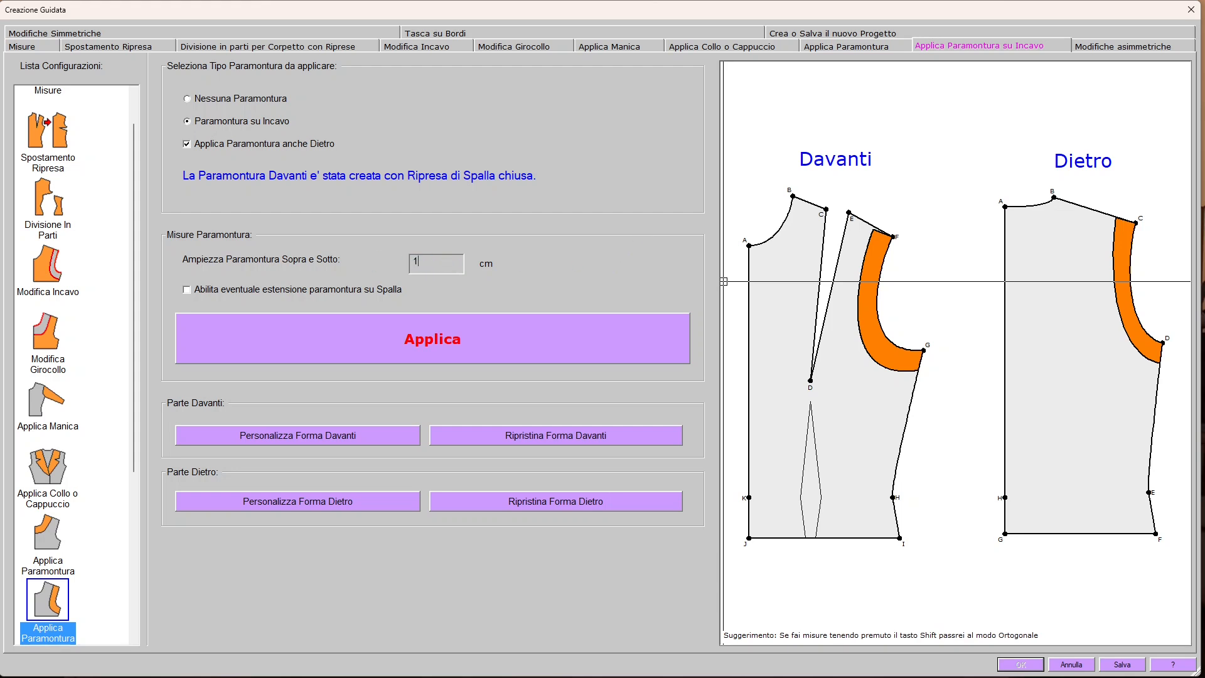
{"action": "left_click", "coordinate": [477, 344]}
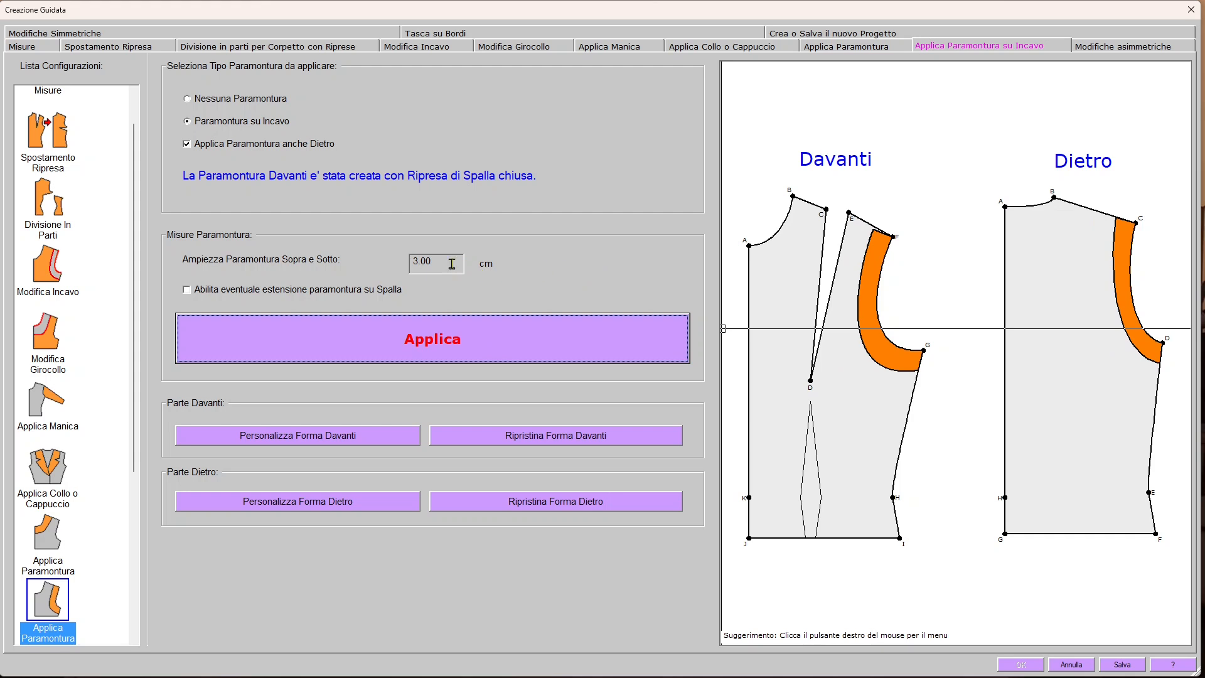
Step: Try to apply an armhole facing width of 8 cm without the shoulder extension, and inspect the facing near point E
{"action": "left_click", "coordinate": [449, 268]}
{"action": "type", "text": "8"}
{"action": "left_click", "coordinate": [456, 344]}
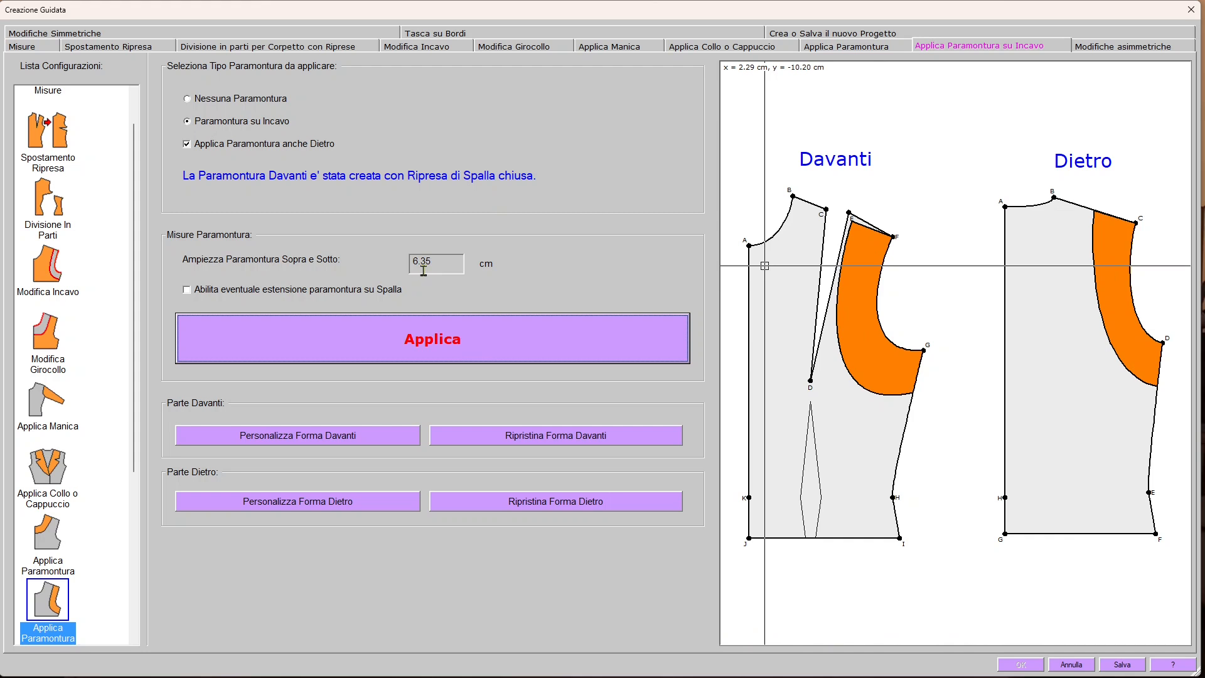
{"action": "scroll", "coordinate": [845, 213], "scroll_direction": "up", "scroll_amount": 3}
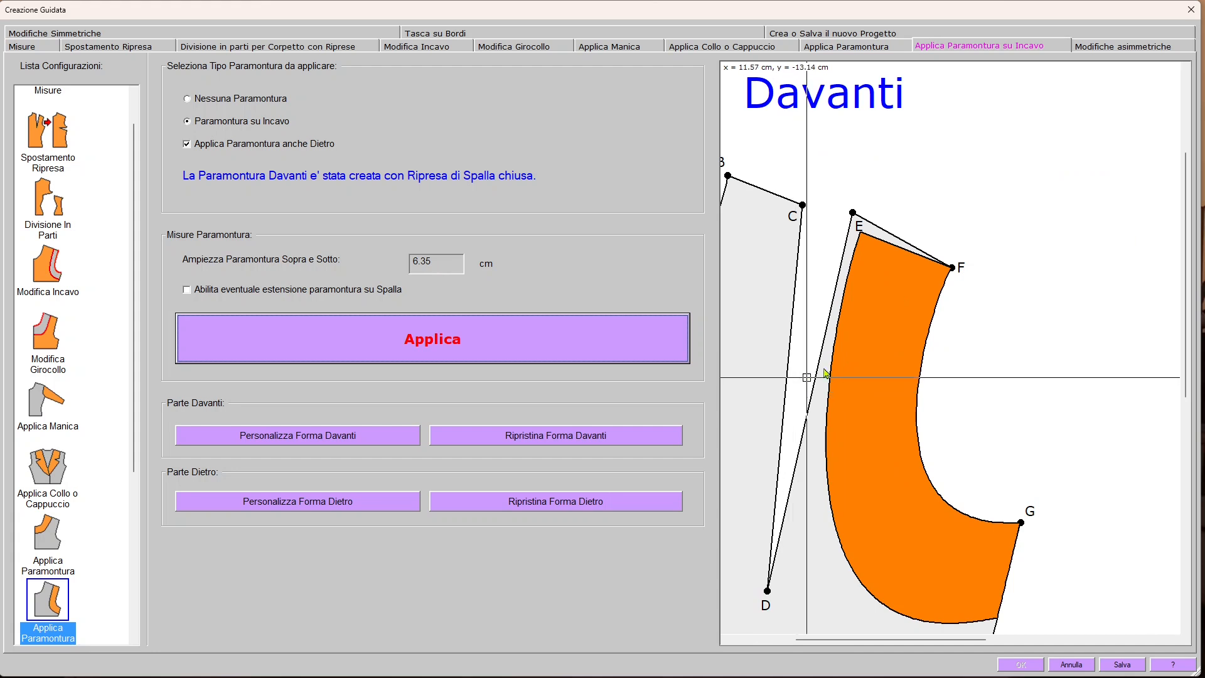
{"action": "scroll", "coordinate": [858, 234], "scroll_direction": "up", "scroll_amount": 3}
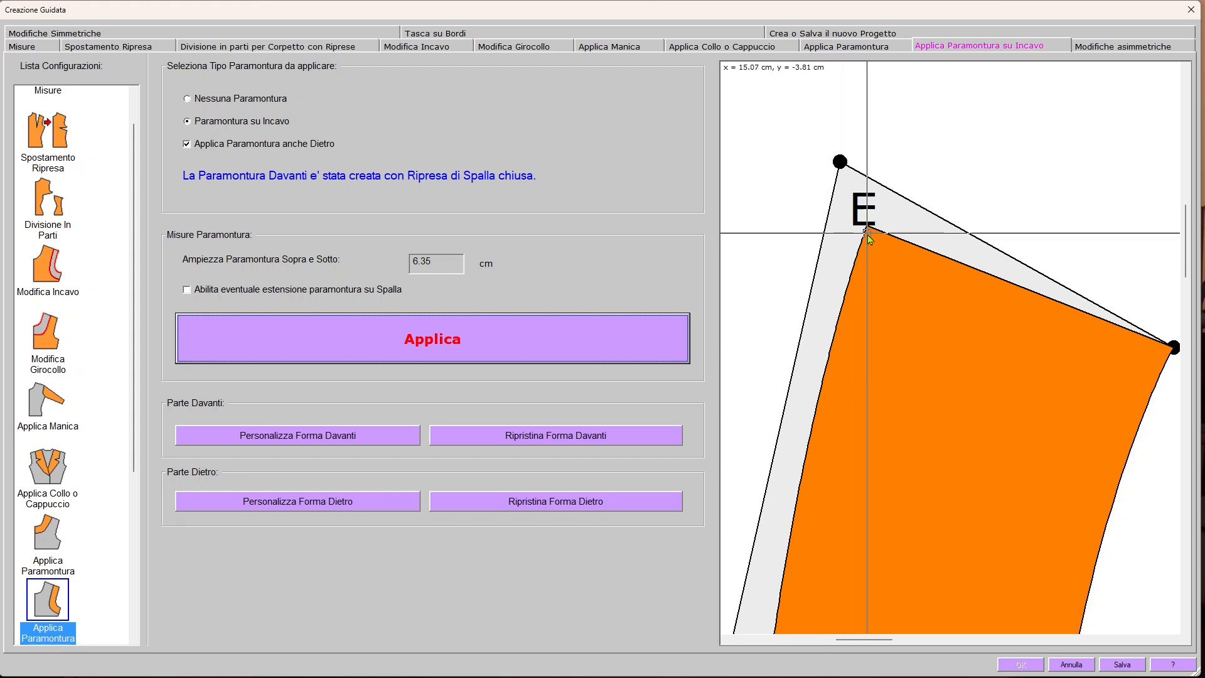
{"action": "scroll", "coordinate": [866, 242], "scroll_direction": "down", "scroll_amount": 3}
{"action": "scroll", "coordinate": [747, 301], "scroll_direction": "down", "scroll_amount": 3}
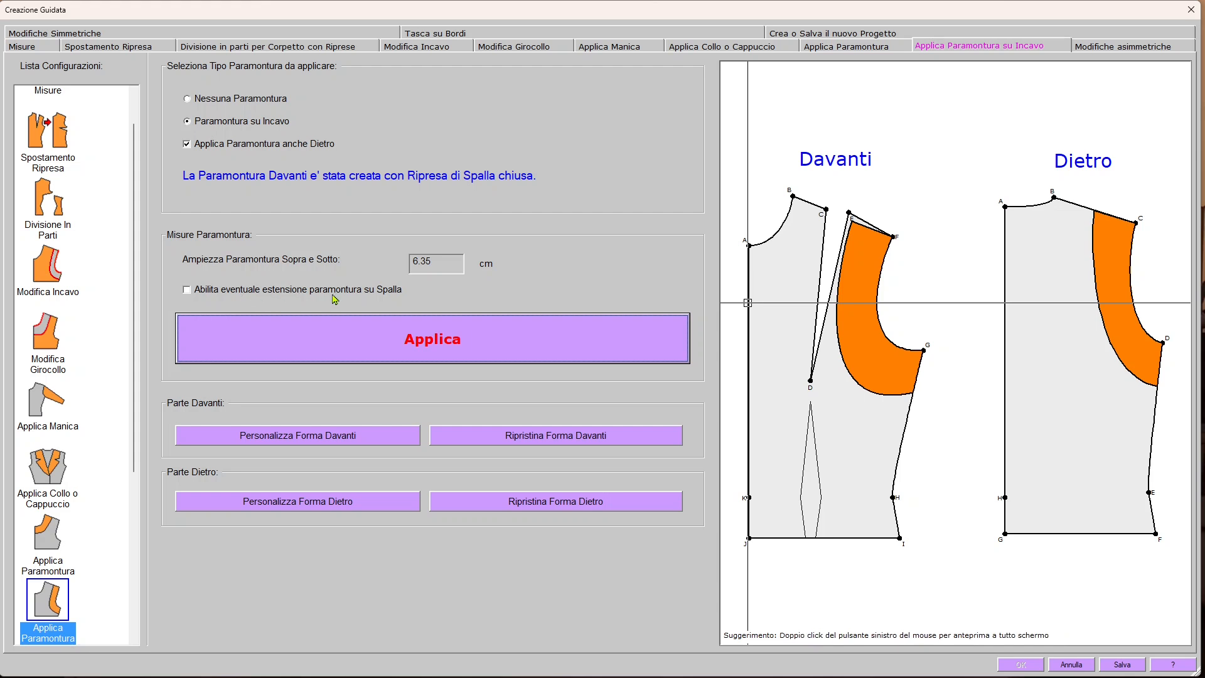
Step: Enable the facing's extension on the shoulder and apply an armhole facing width of 8 cm
{"action": "left_click", "coordinate": [188, 290]}
{"action": "double_click", "coordinate": [457, 259]}
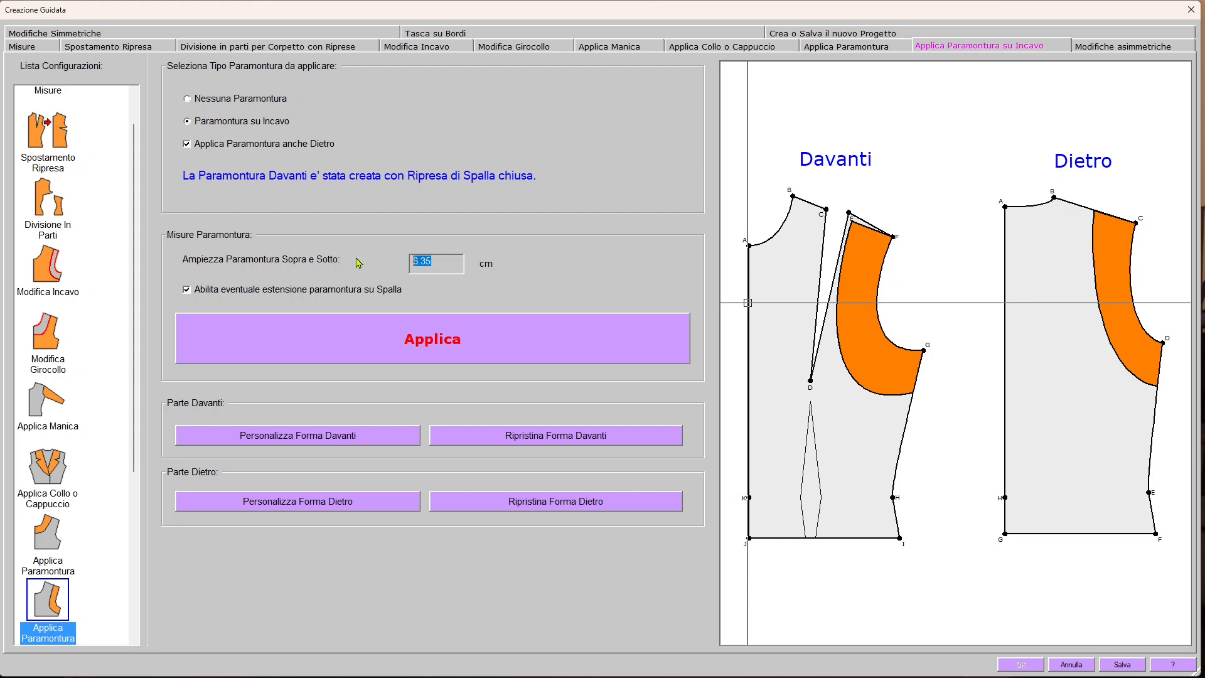
{"action": "type", "text": "8"}
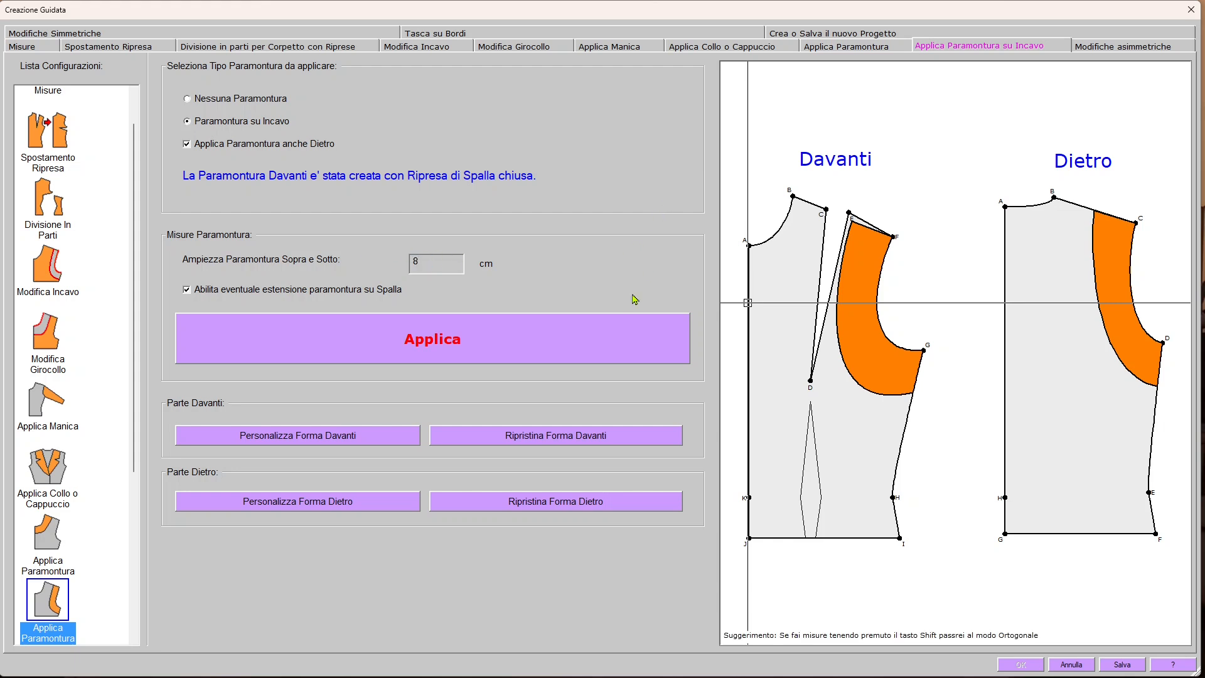
{"action": "left_click", "coordinate": [474, 339]}
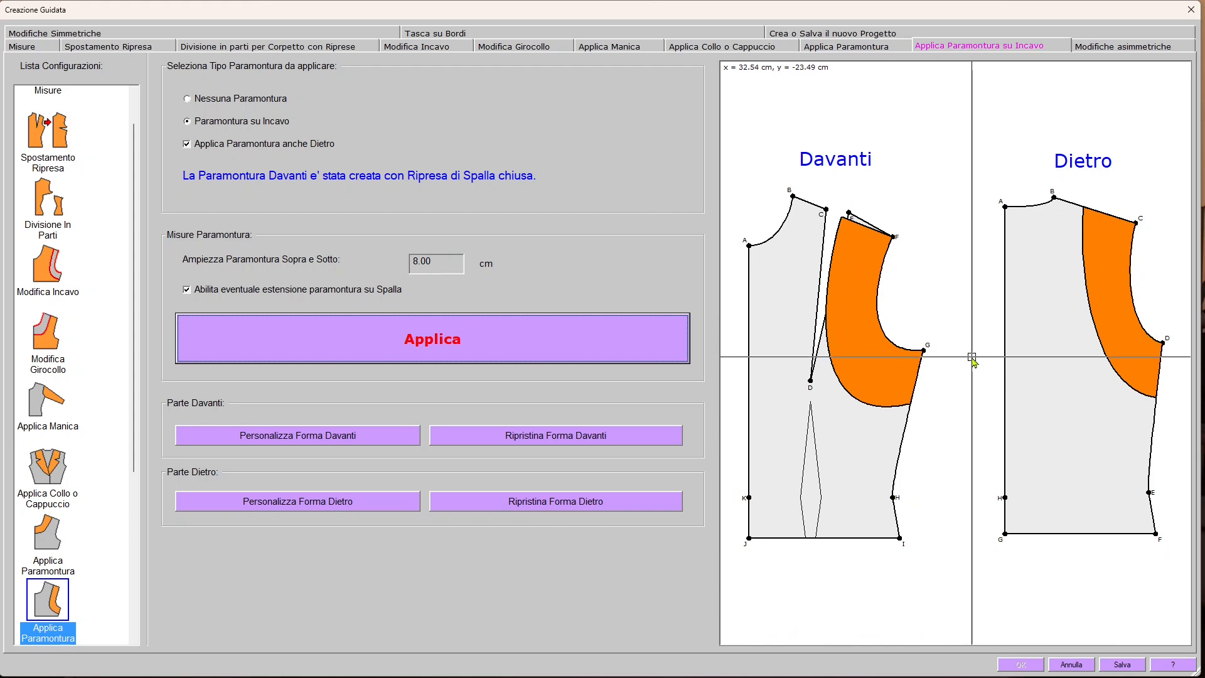
{"action": "scroll", "coordinate": [937, 276], "scroll_direction": "up", "scroll_amount": 1}
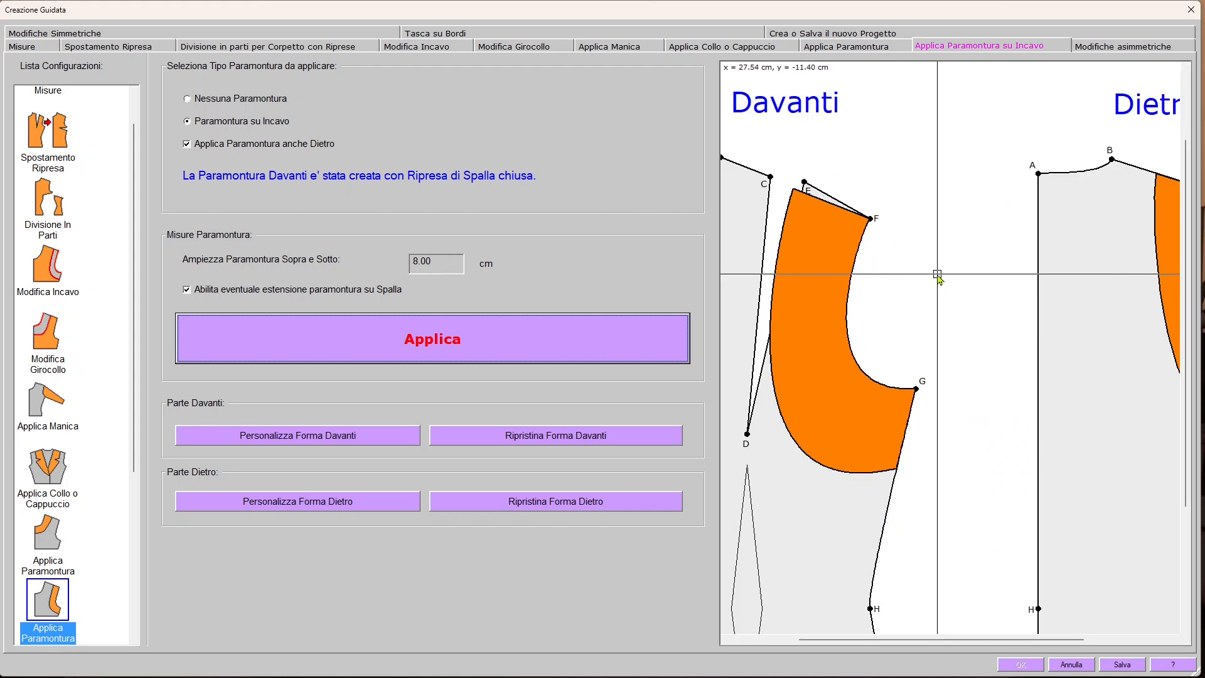
{"action": "scroll", "coordinate": [937, 276], "scroll_direction": "down", "scroll_amount": 1}
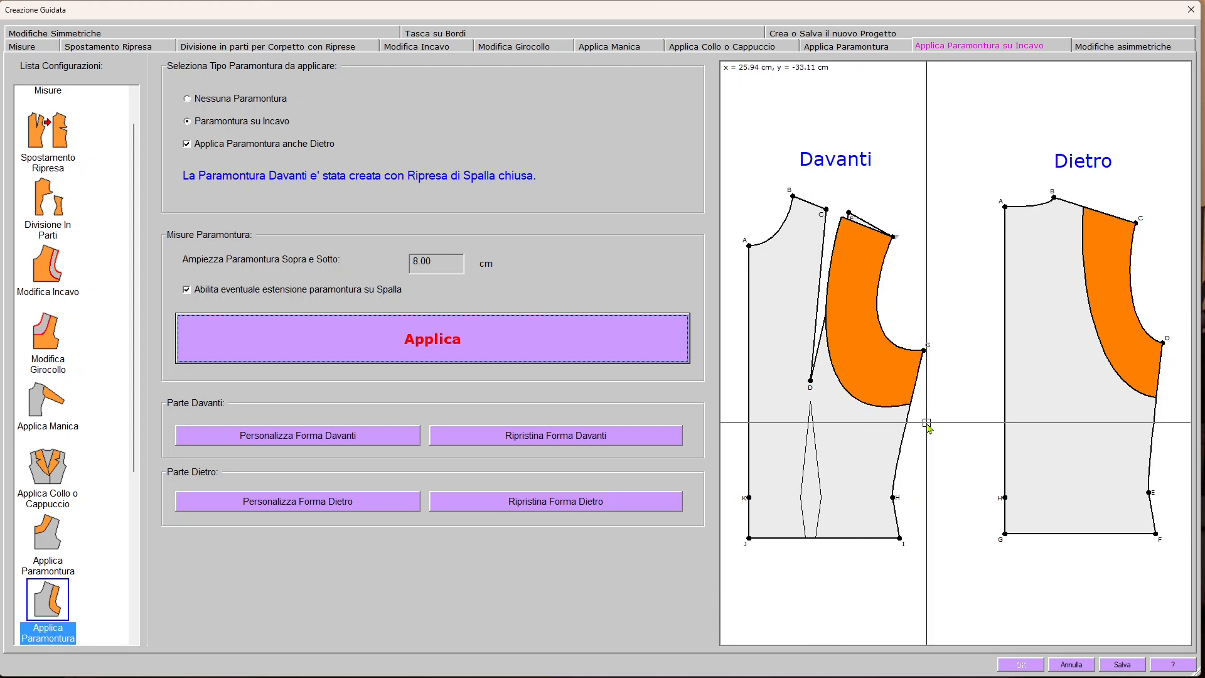
Step: Customize the front facing's shape by reducing the curve angle at point P1 to 98.22°
{"action": "left_click", "coordinate": [295, 436]}
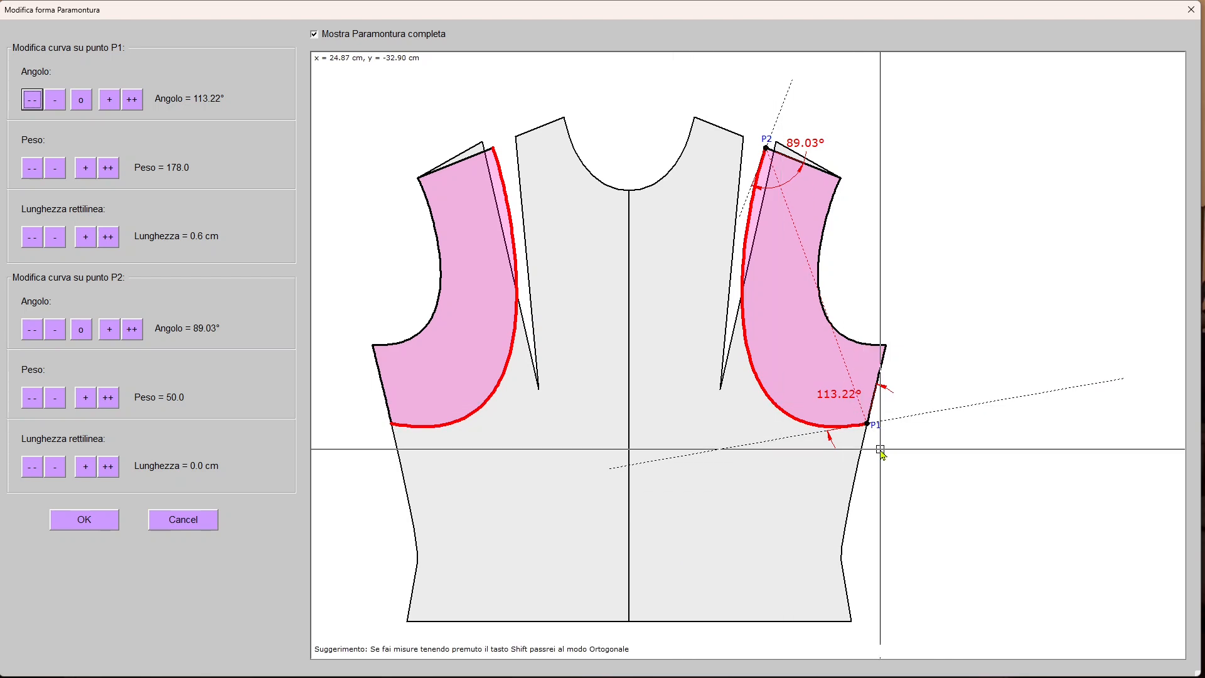
{"action": "scroll", "coordinate": [881, 450], "scroll_direction": "up", "scroll_amount": 3}
{"action": "scroll", "coordinate": [884, 376], "scroll_direction": "down", "scroll_amount": 3}
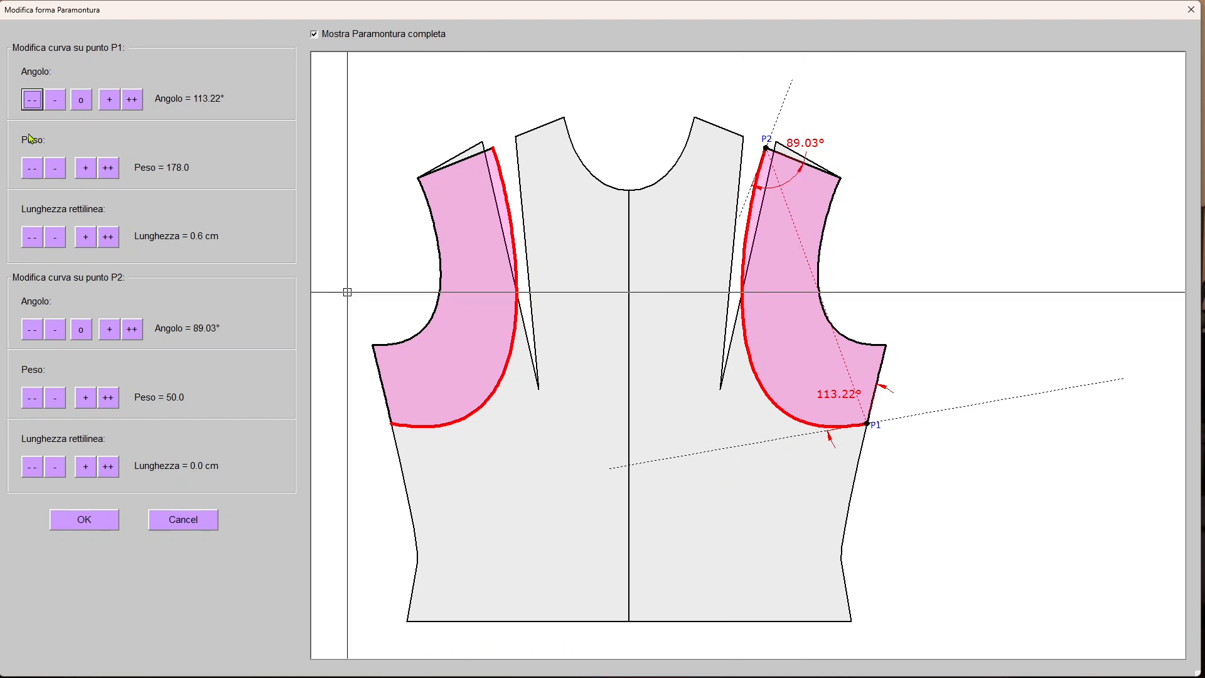
{"action": "left_click", "coordinate": [32, 99]}
{"action": "left_click", "coordinate": [32, 100]}
{"action": "left_click", "coordinate": [32, 100]}
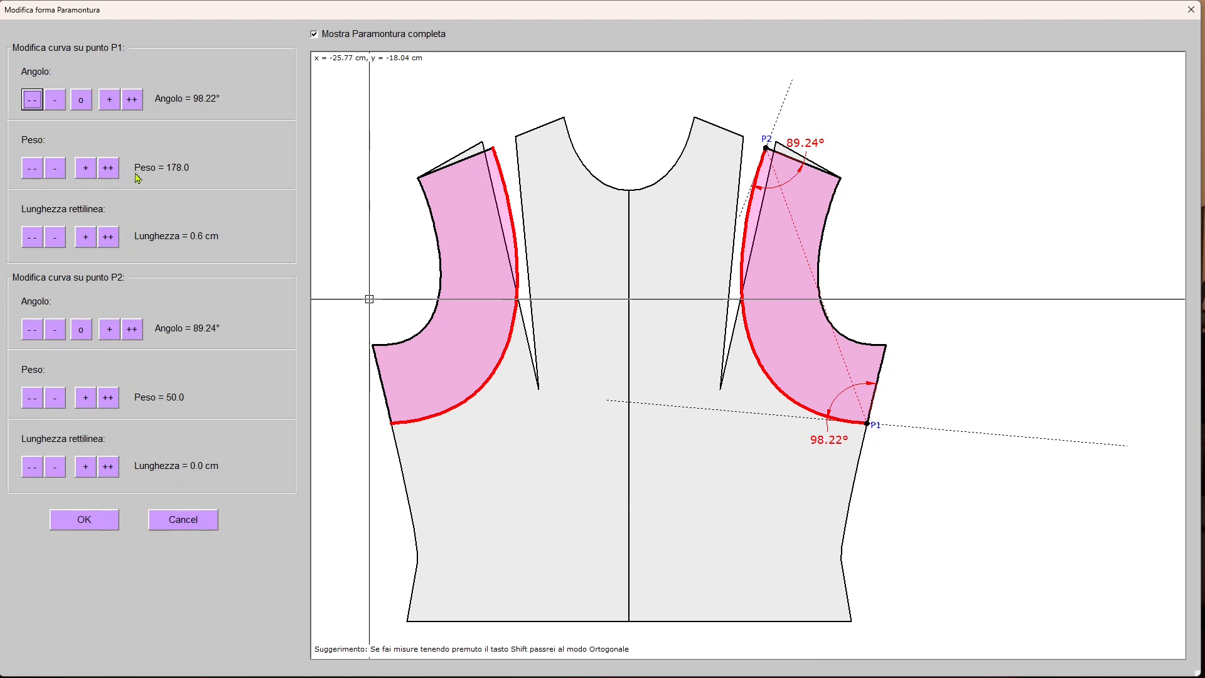
Step: Reduce the curve weight at point P1 to 128.0 and accept the customized front facing shape
{"action": "left_click", "coordinate": [32, 174]}
{"action": "left_click", "coordinate": [32, 174]}
{"action": "left_click", "coordinate": [32, 174]}
{"action": "left_click", "coordinate": [33, 174]}
{"action": "left_click", "coordinate": [33, 170]}
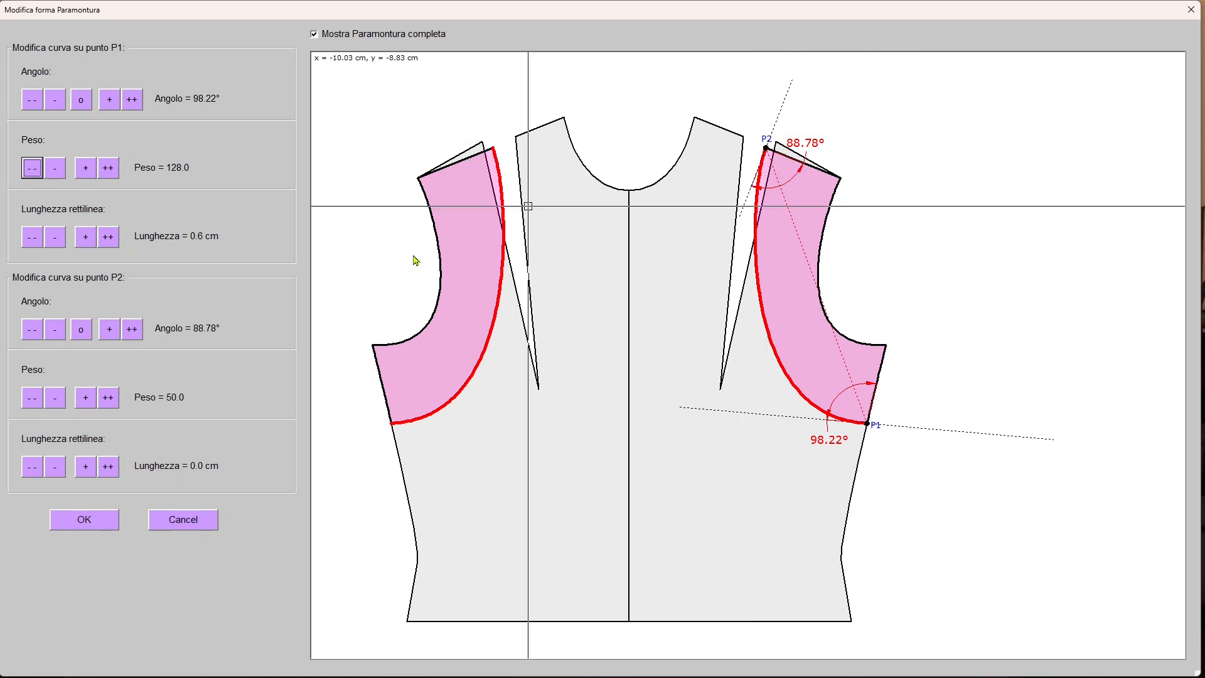
{"action": "left_click", "coordinate": [91, 526]}
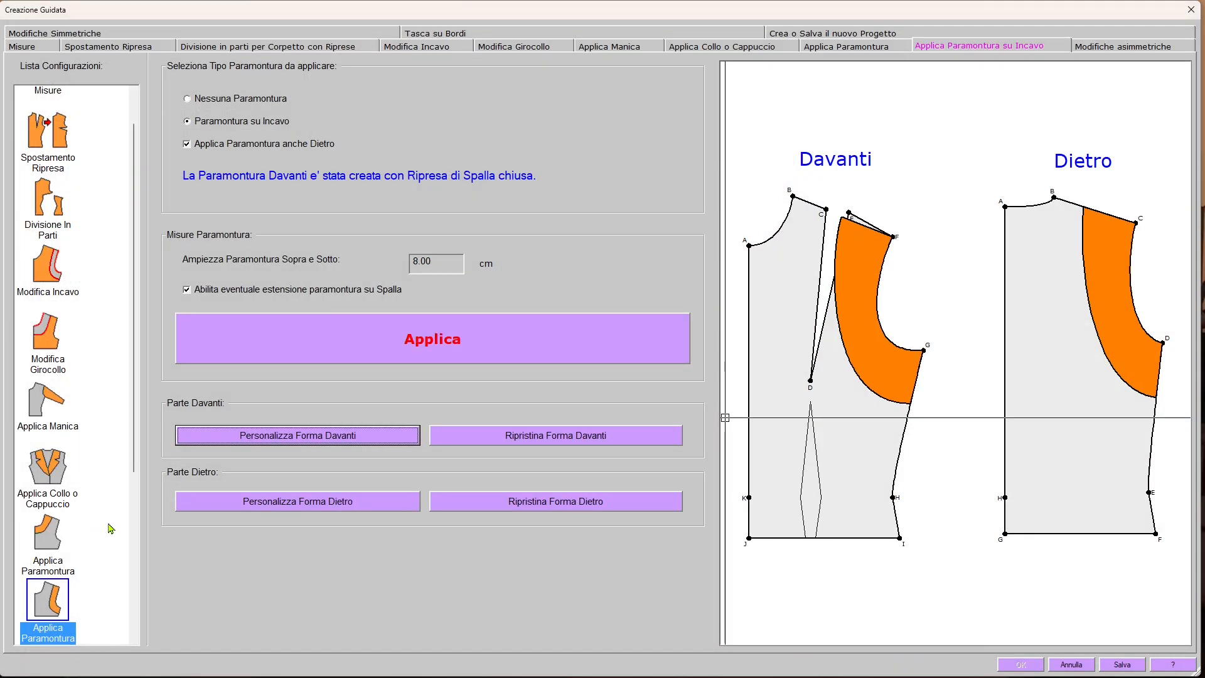